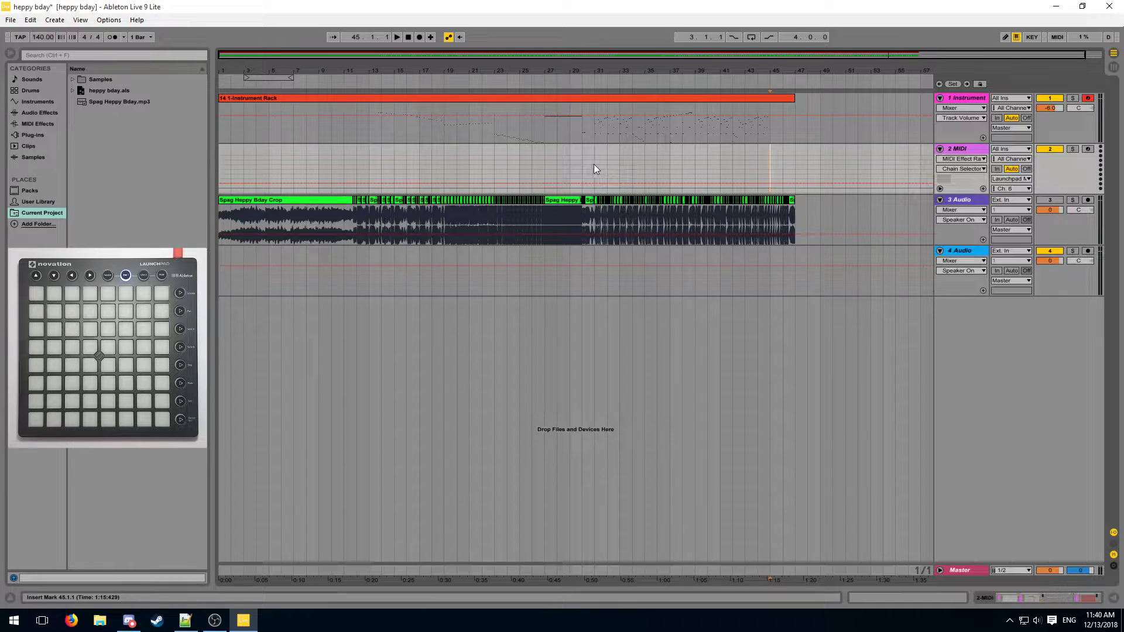
Set the MIDI track's monitoring to In, take its input from 1-Instrument Rack, and arm the instrument track.
left_click(974, 99)
left_click(969, 149)
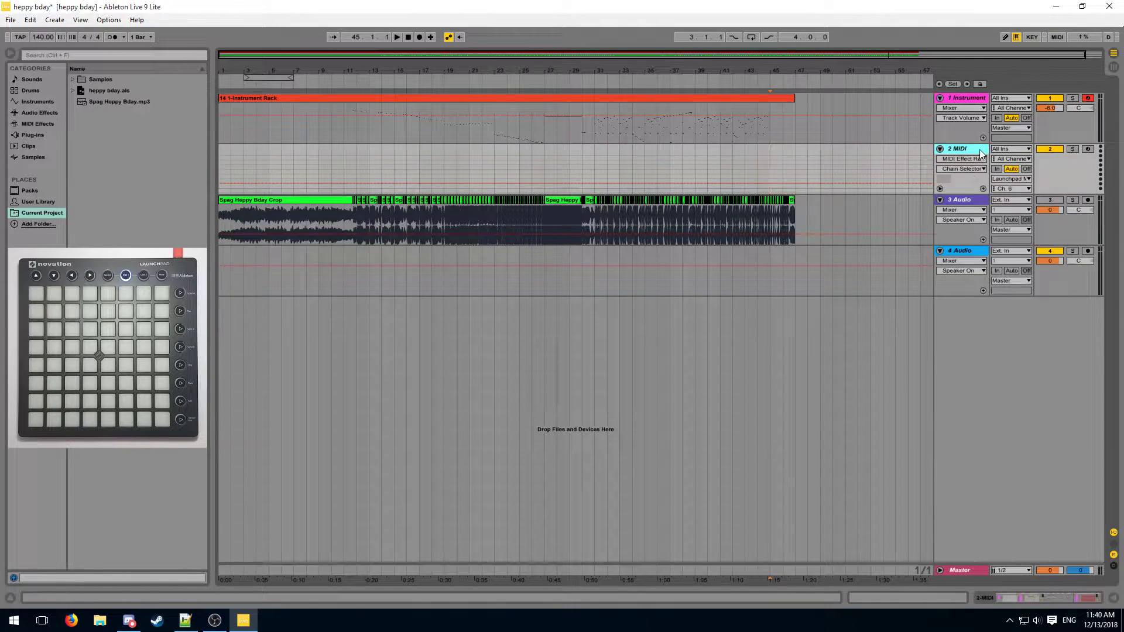
left_click(1088, 149)
left_click(996, 169)
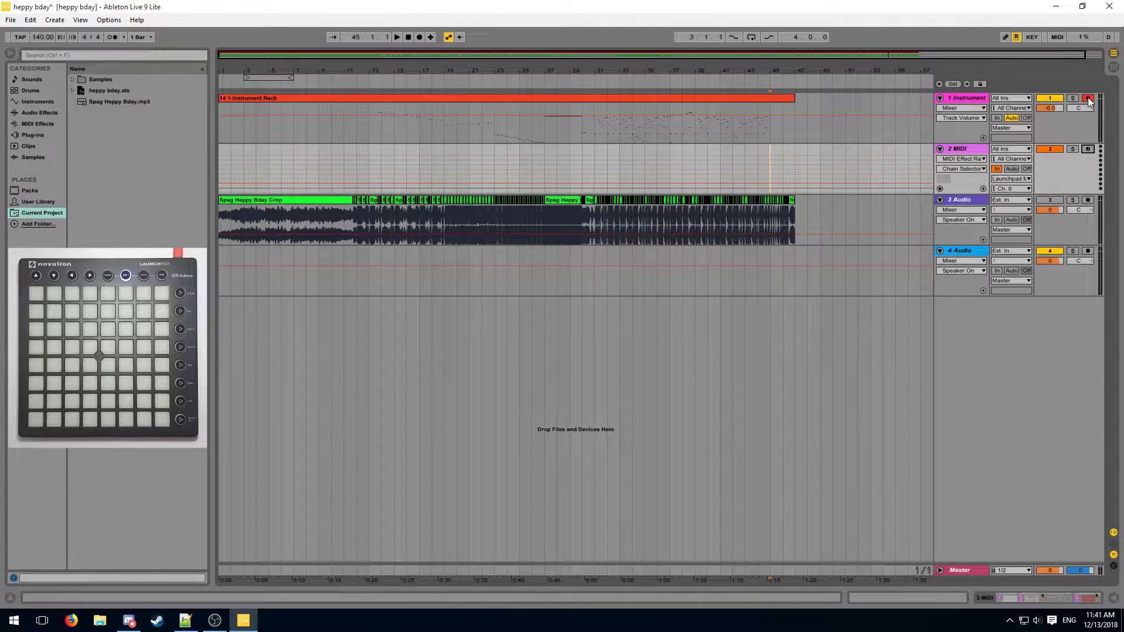
left_click(1024, 150)
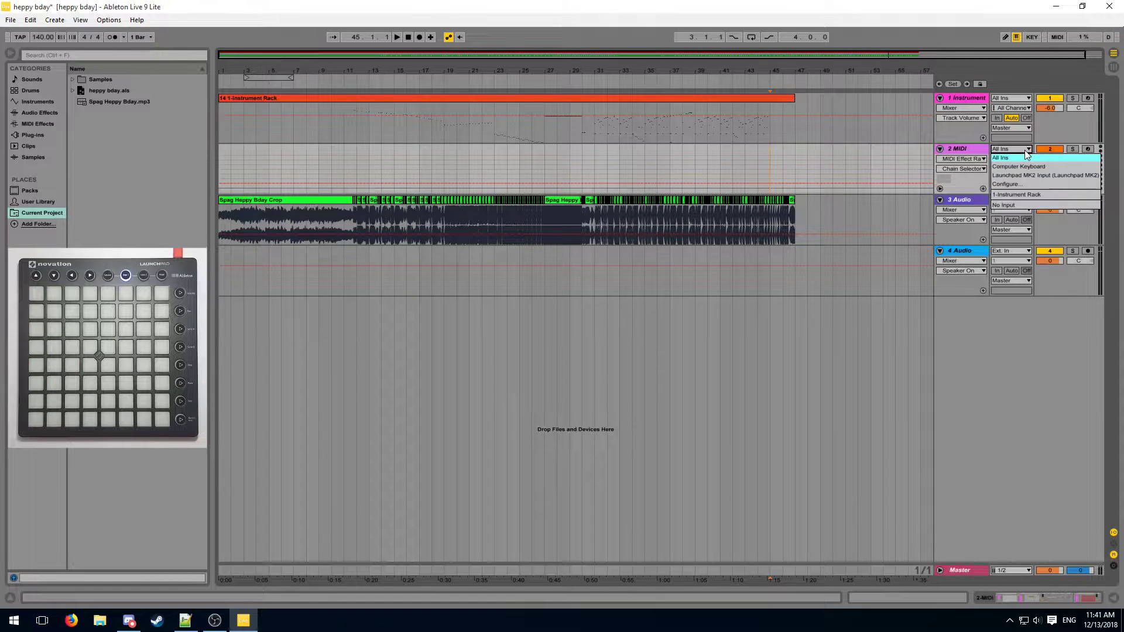
left_click(1019, 194)
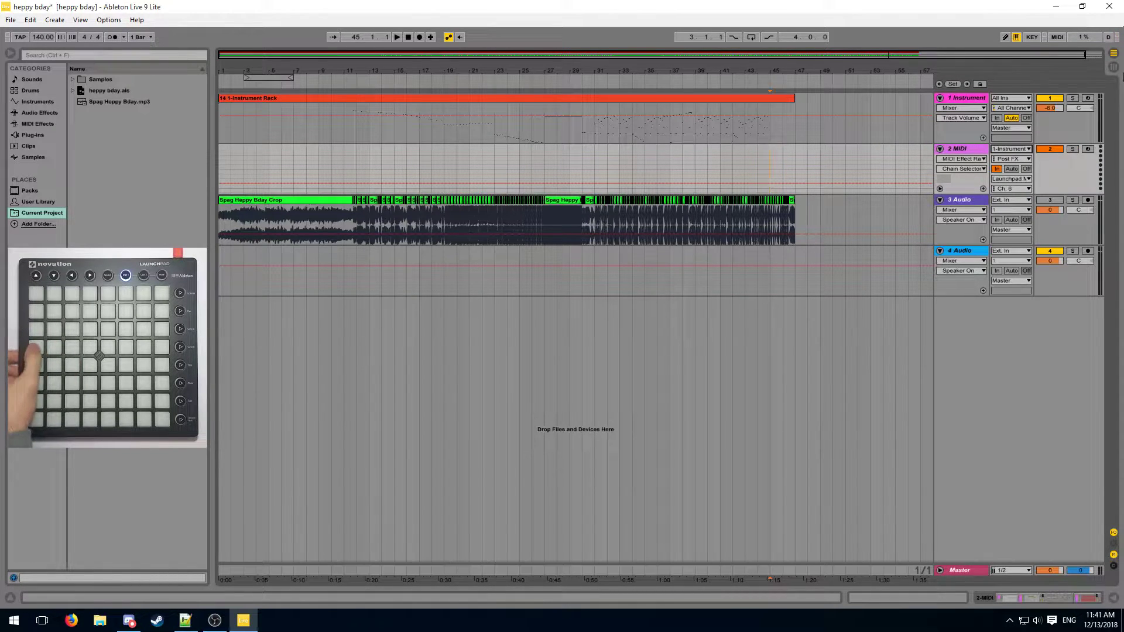
left_click(1088, 98)
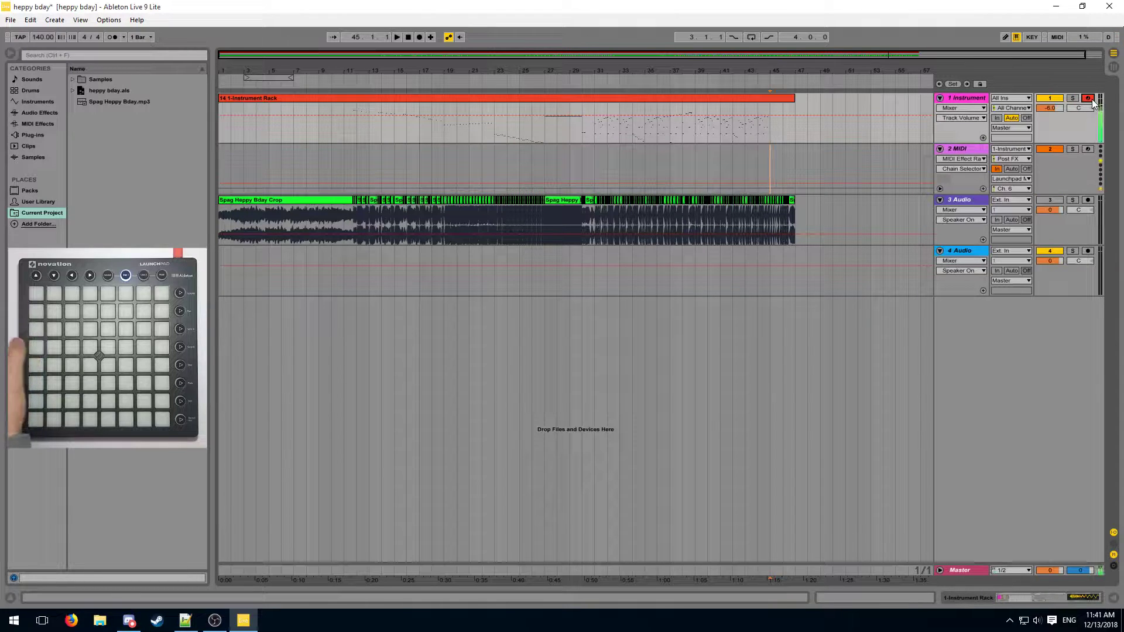
Delete the two audio tracks, 3 Audio and 4 Audio.
left_click_drag(697, 69, 691, 105)
left_click_drag(467, 228, 831, 204)
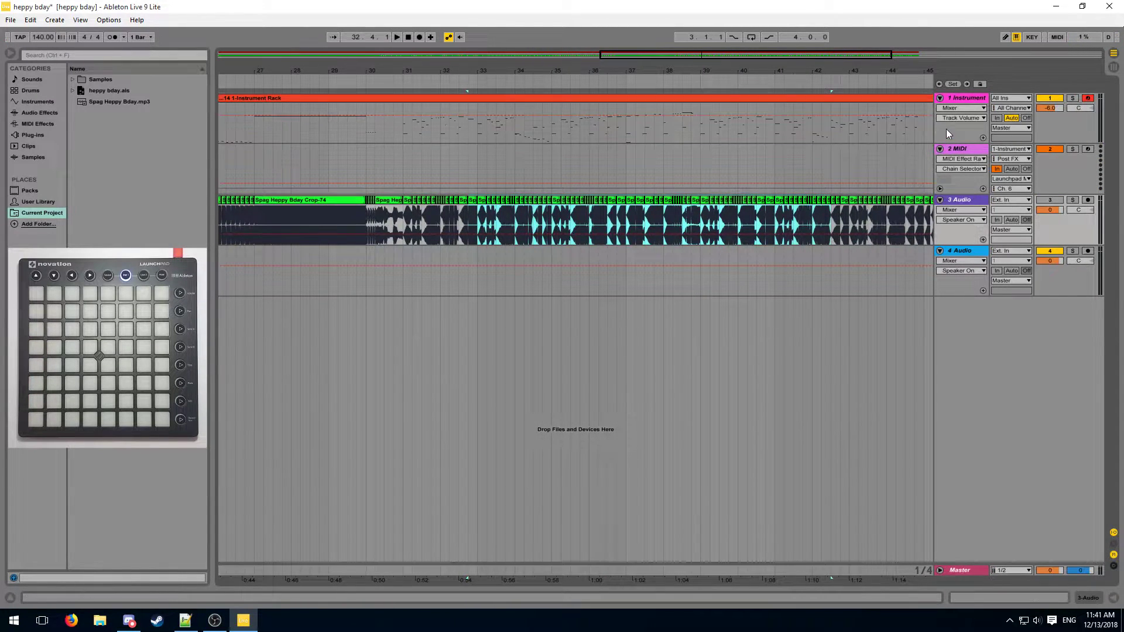
left_click(967, 199)
left_click(974, 249, "shift")
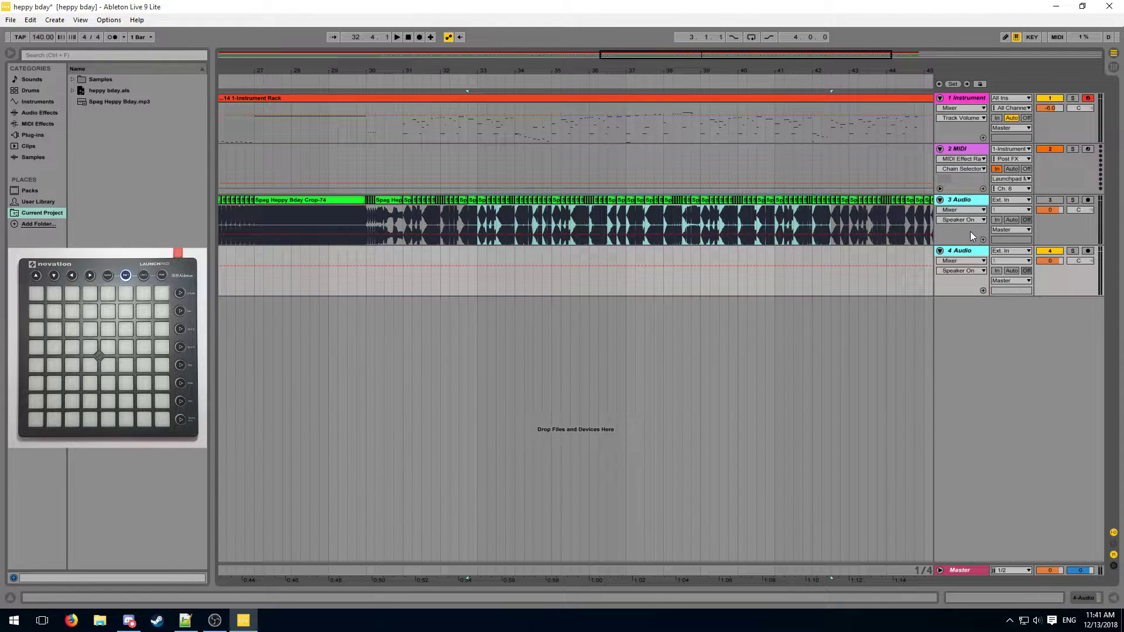
key("Delete")
Step-record a mostly descending melody into the instrument track's clip from 45.1.1 to 46.3.2.
left_click_drag(885, 70, 878, 35)
left_click(760, 133)
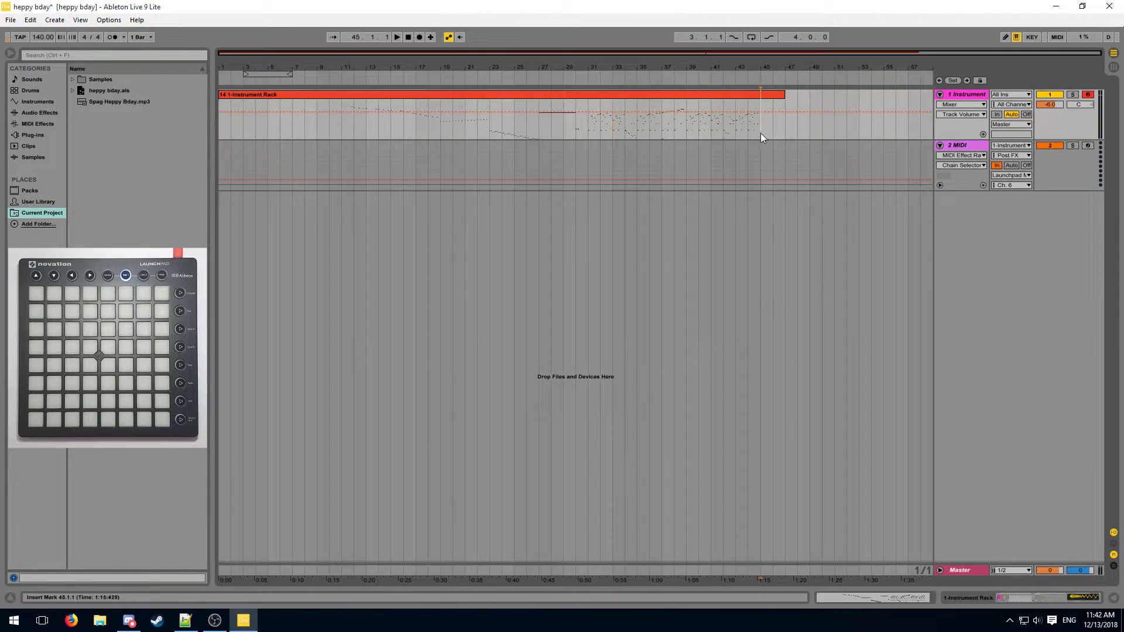
left_click_drag(760, 132, 740, 133)
left_click(781, 105)
double_click(784, 124)
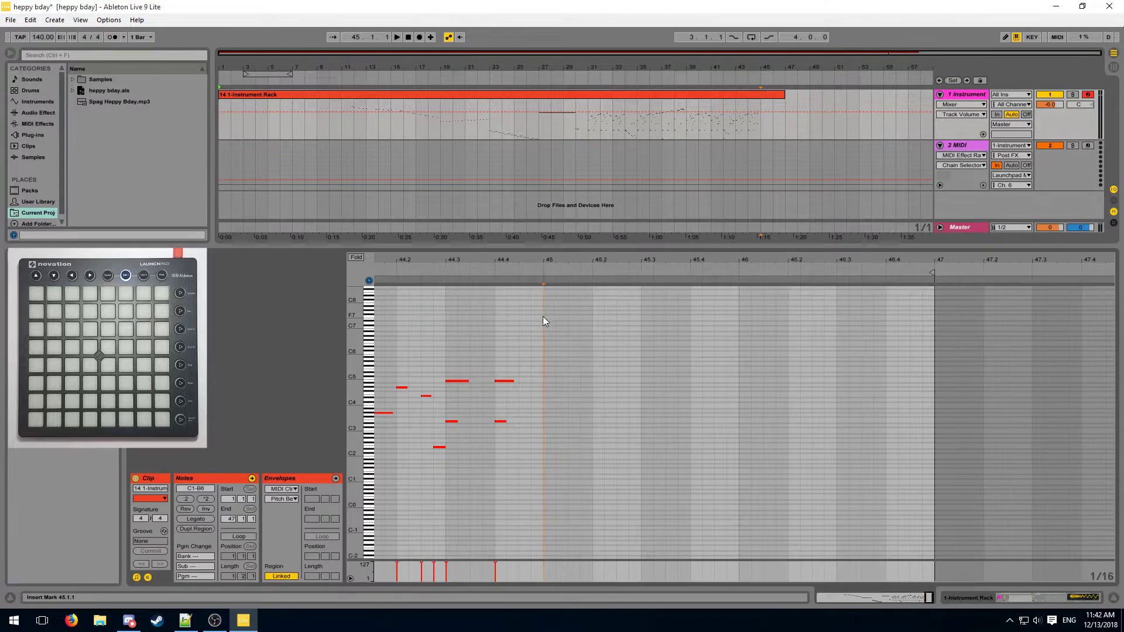
left_click_drag(543, 316, 930, 486)
left_click(901, 479)
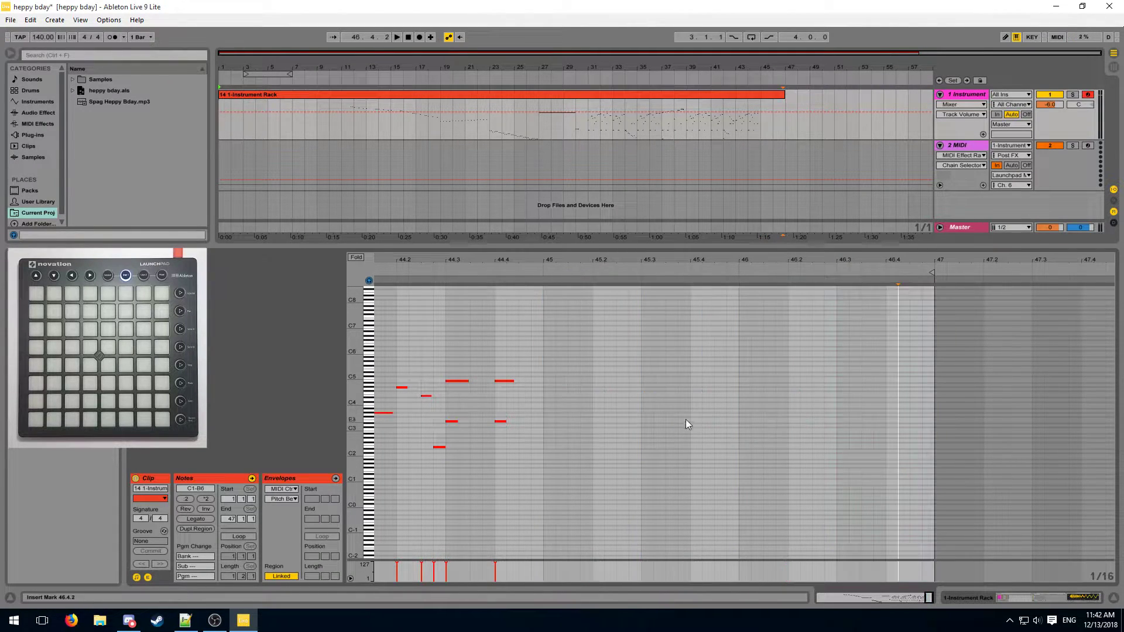
left_click(549, 387)
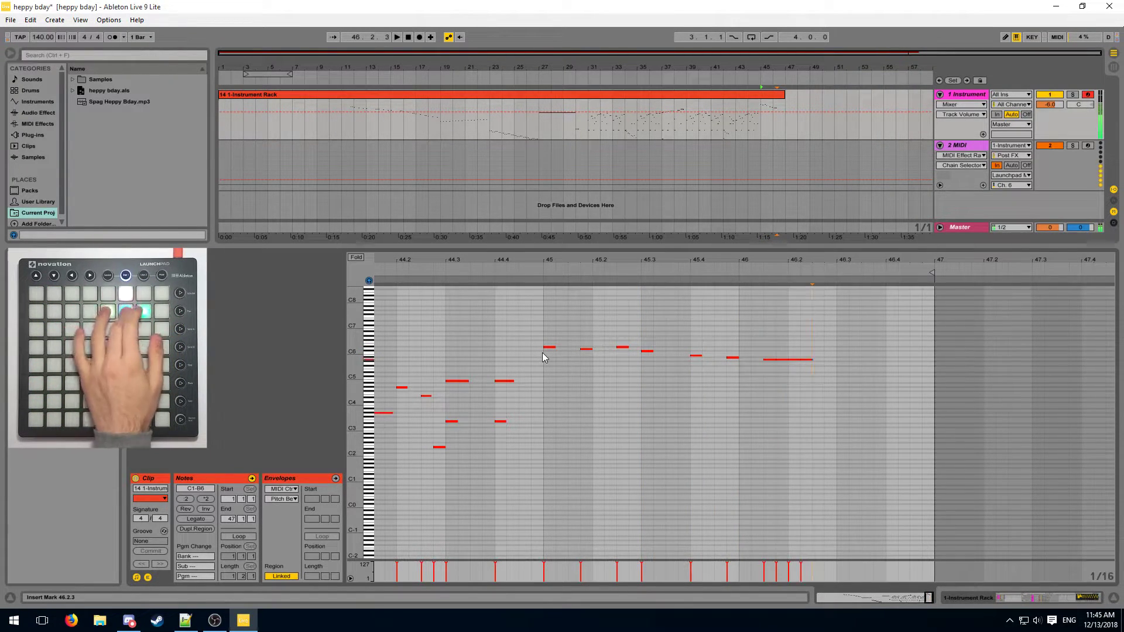
key("Right")
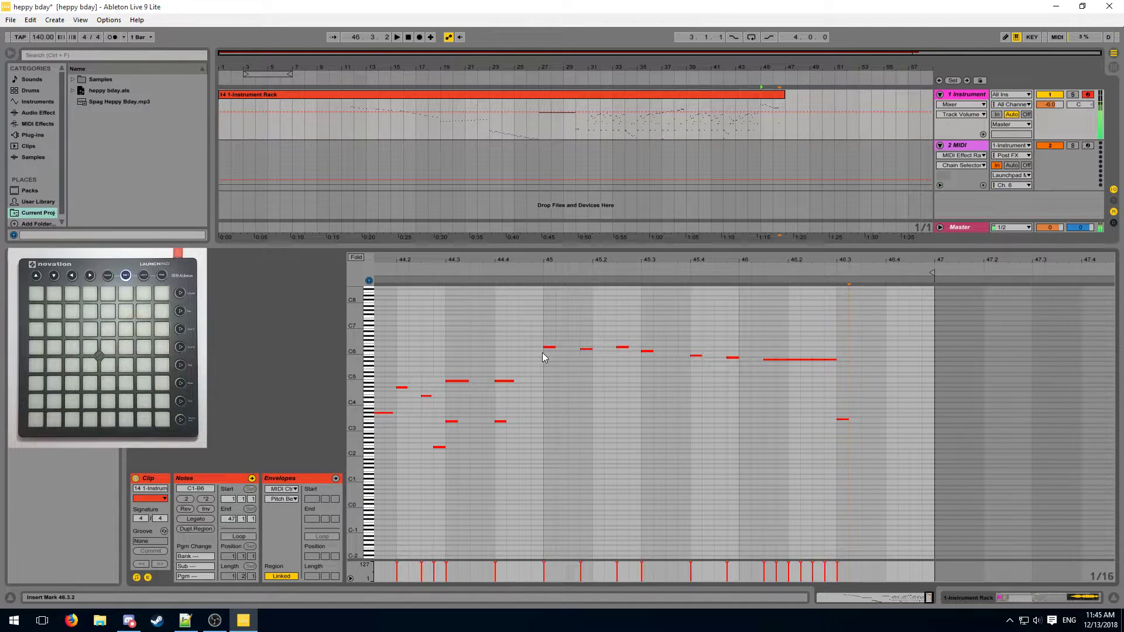
Step-record the lower accompaniment notes beneath the melody from 45.1.1 to 46.3.2 and play the passage.
left_click(548, 370)
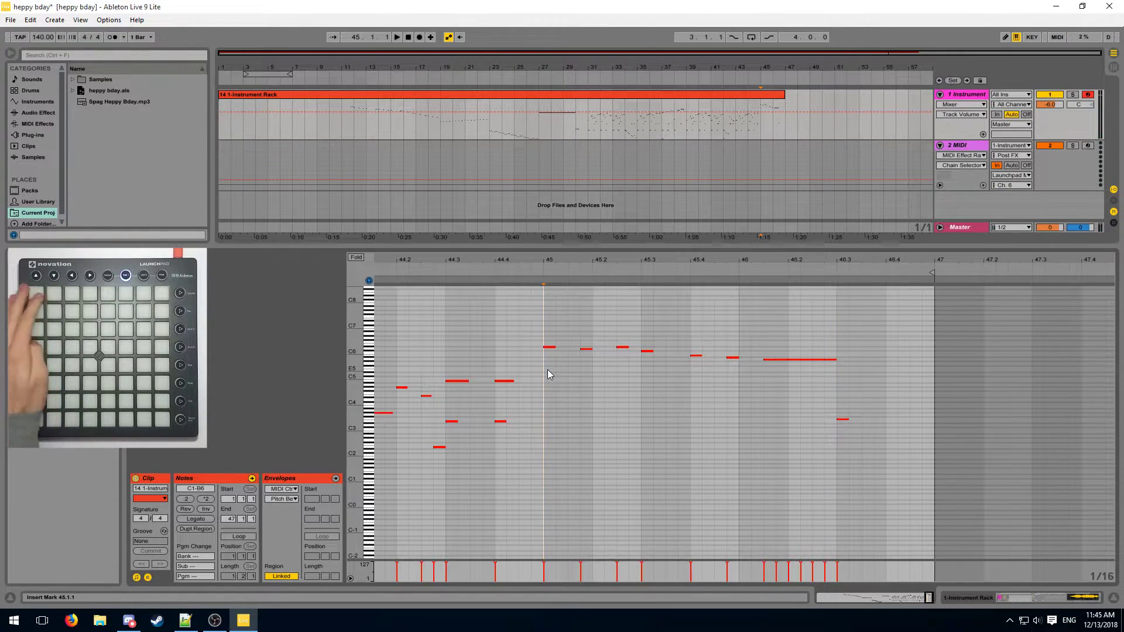
key("Right")
key("Right")
key("Right")
key("Right")
key("Right")
key("Right")
key("Right")
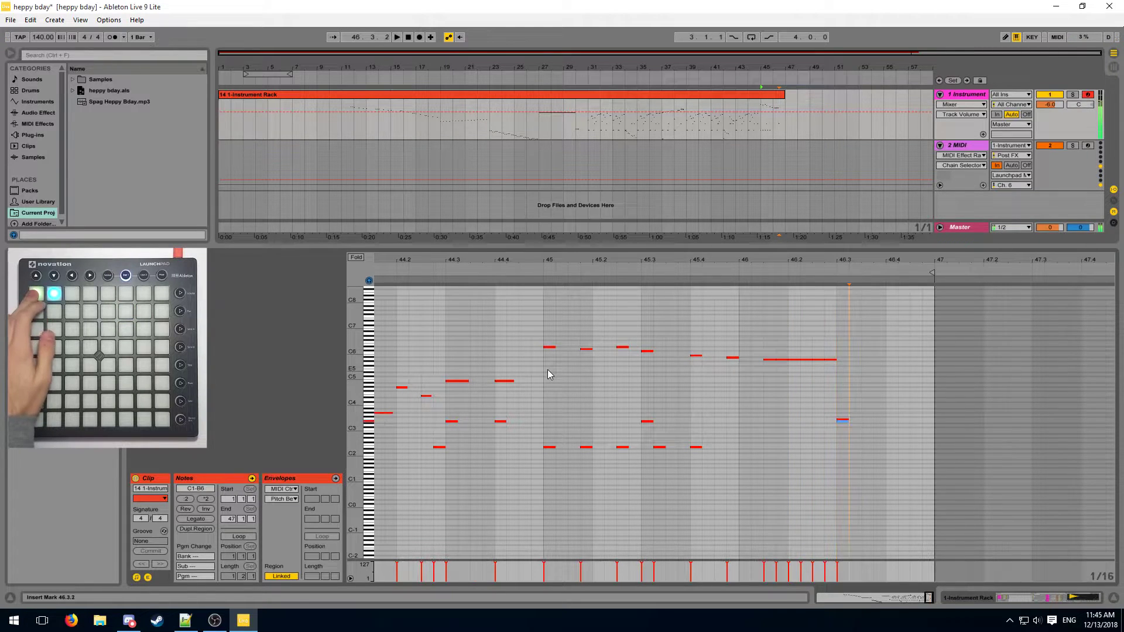
key("space")
key("space")
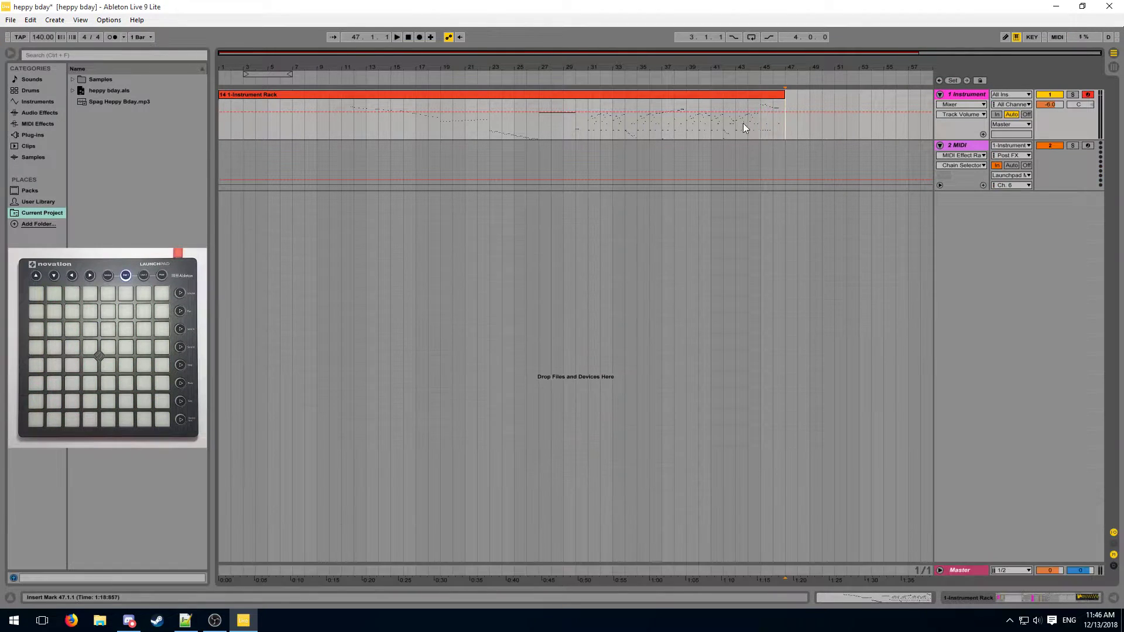
Try playing the passage from bar 45 with the MIDI track's first MIDI Effect Rack turned off, and undo the deactivation.
left_click_drag(760, 125, 784, 127)
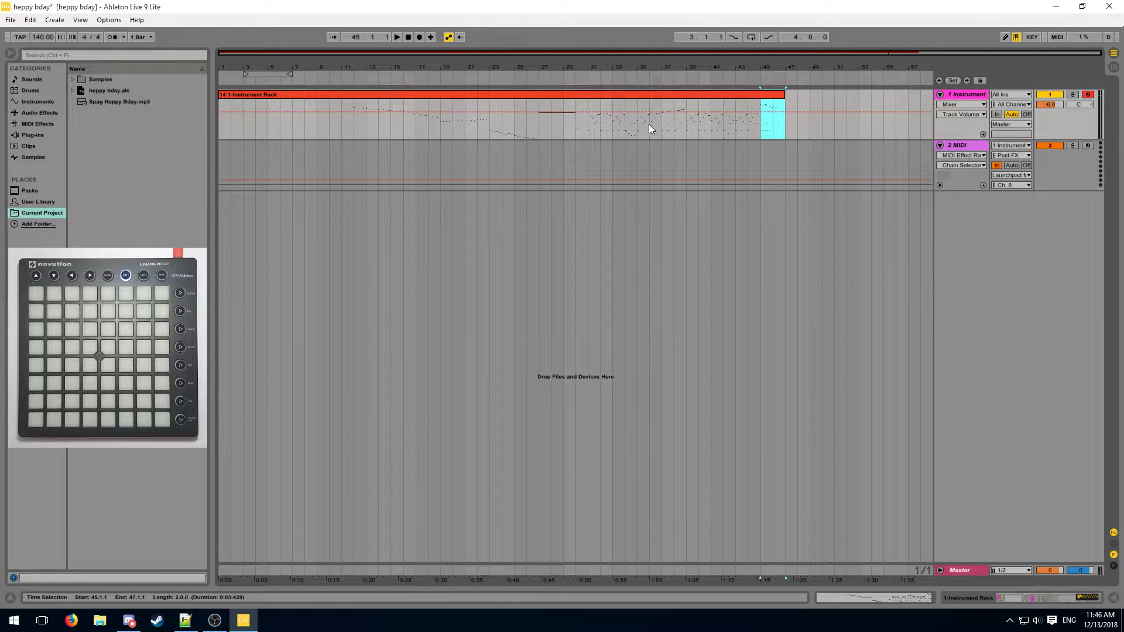
double_click(965, 144)
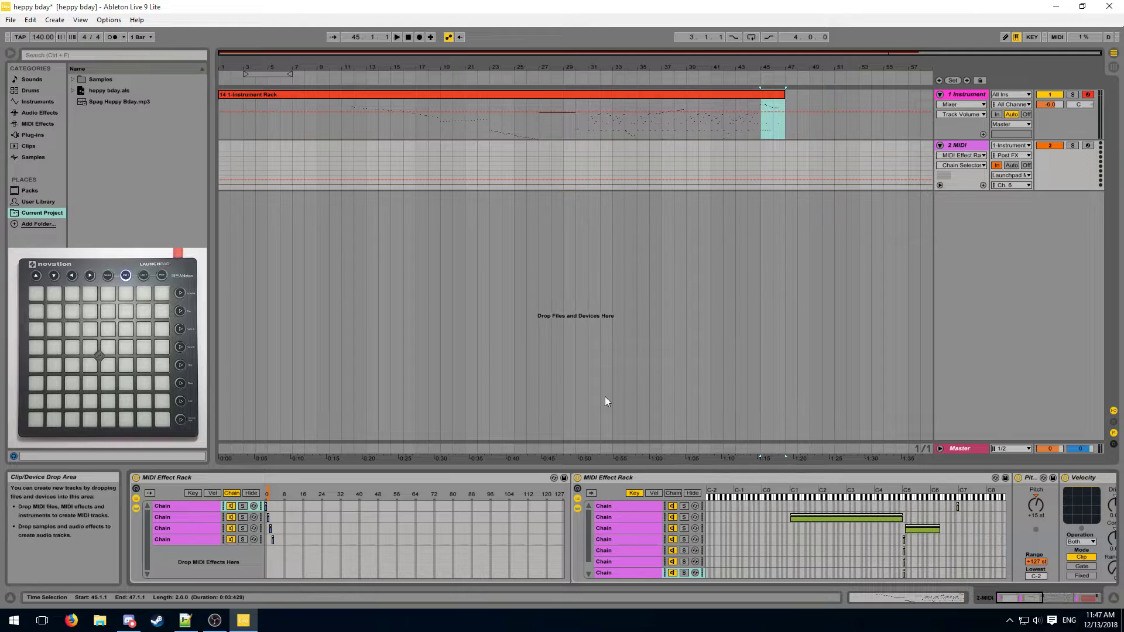
left_click(136, 478)
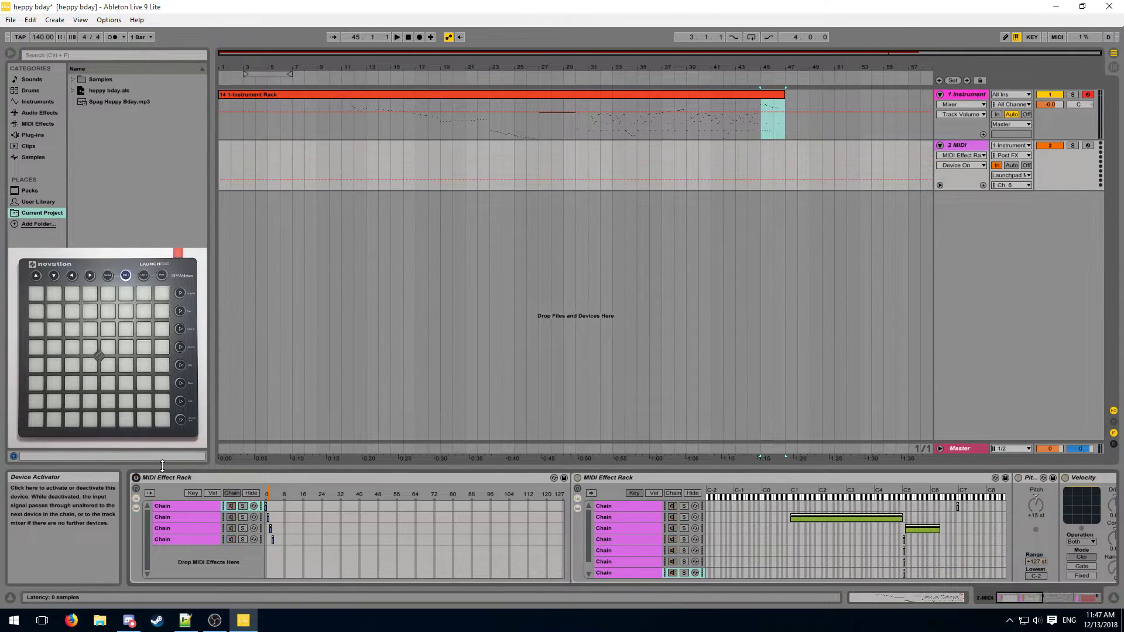
left_click(761, 132)
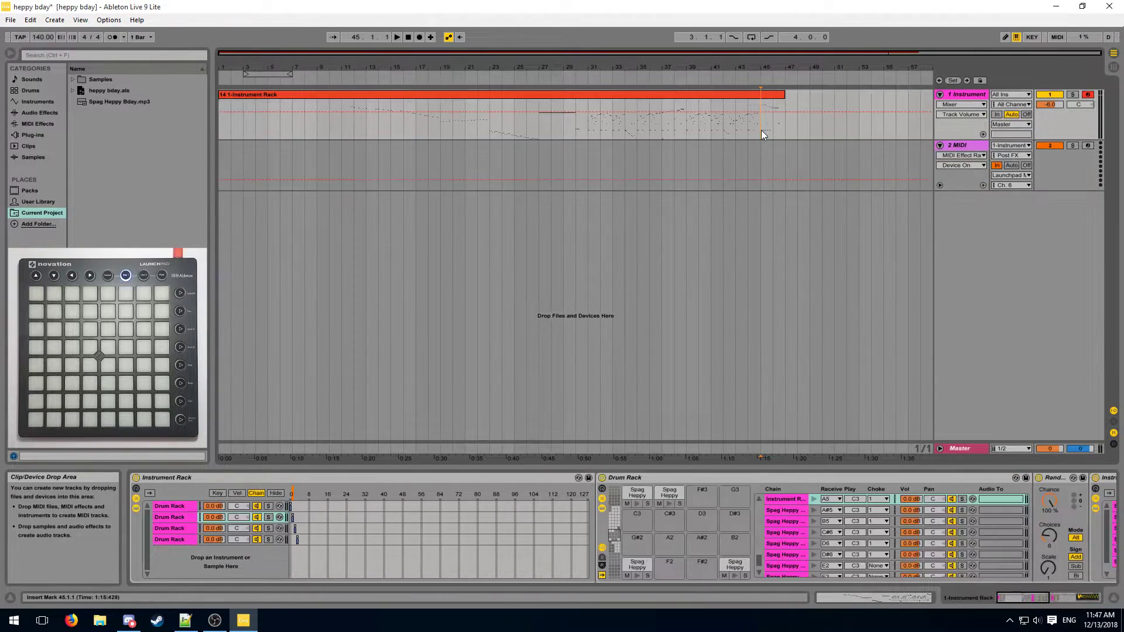
key("space")
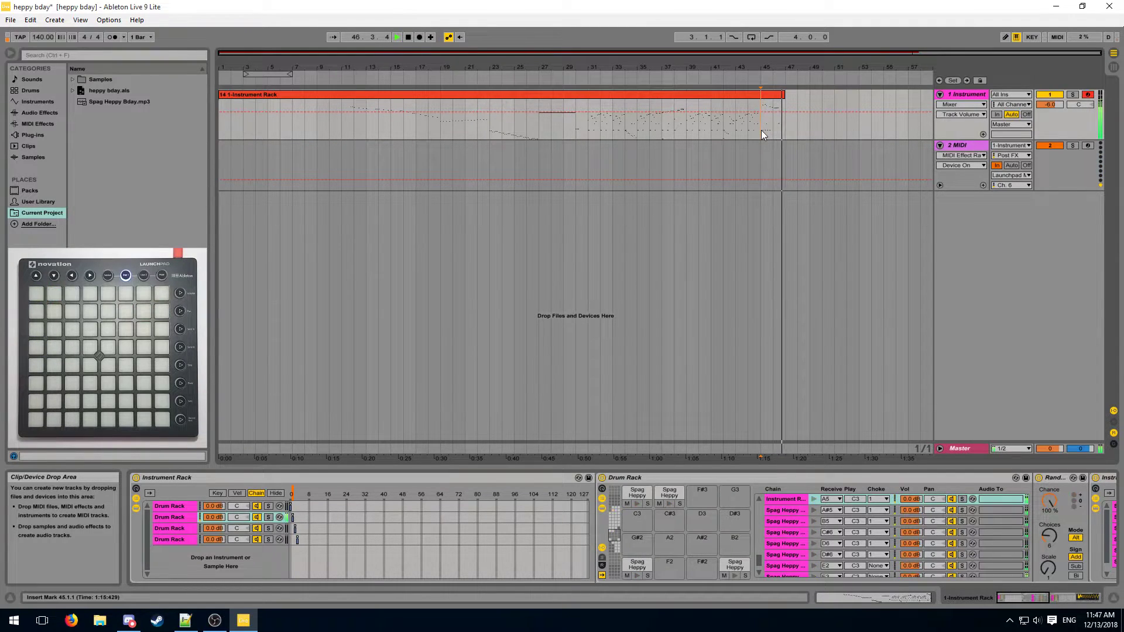
key("space")
key("ctrl+z")
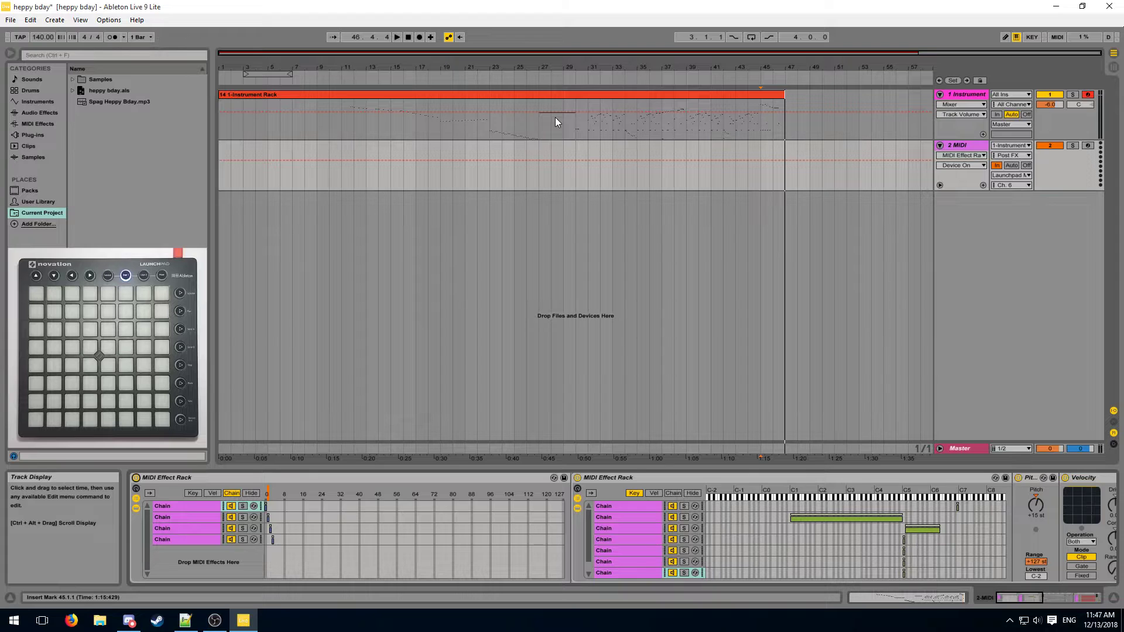
Show the Chain Selector automation of the Instrument Rack and of the first MIDI Effect Rack on their tracks.
double_click(555, 117)
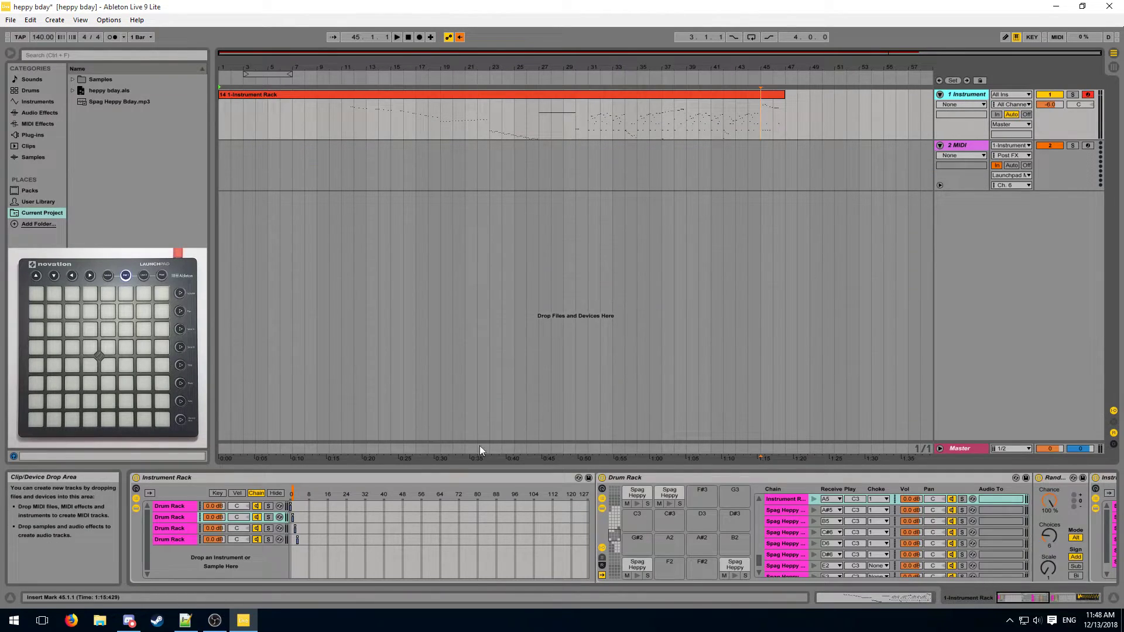
right_click(420, 492)
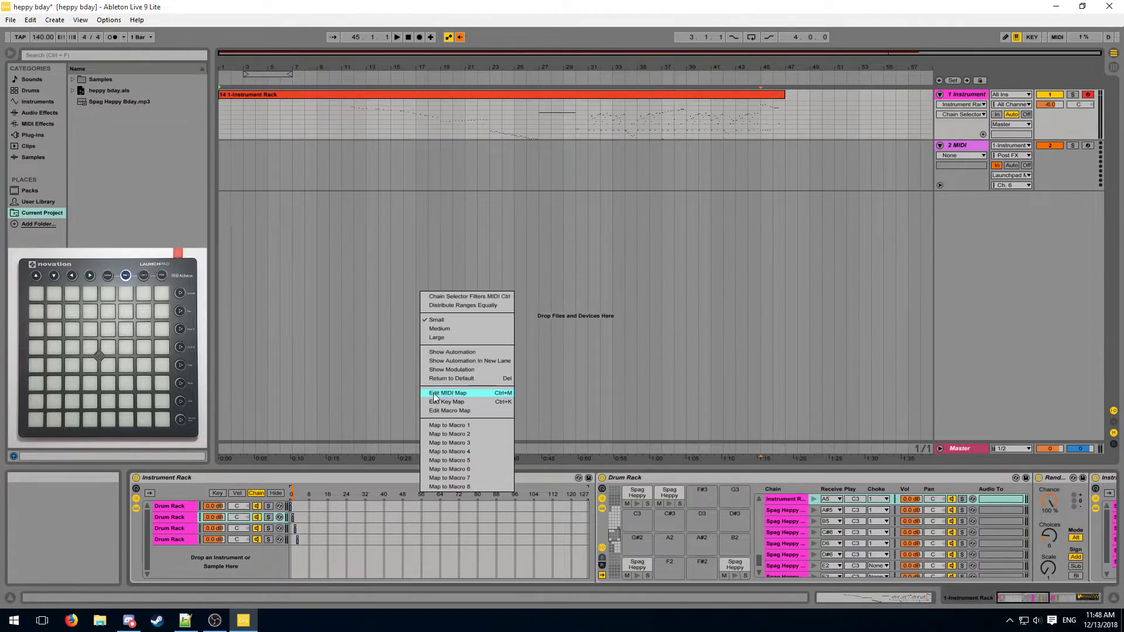
left_click(456, 352)
left_click(956, 149)
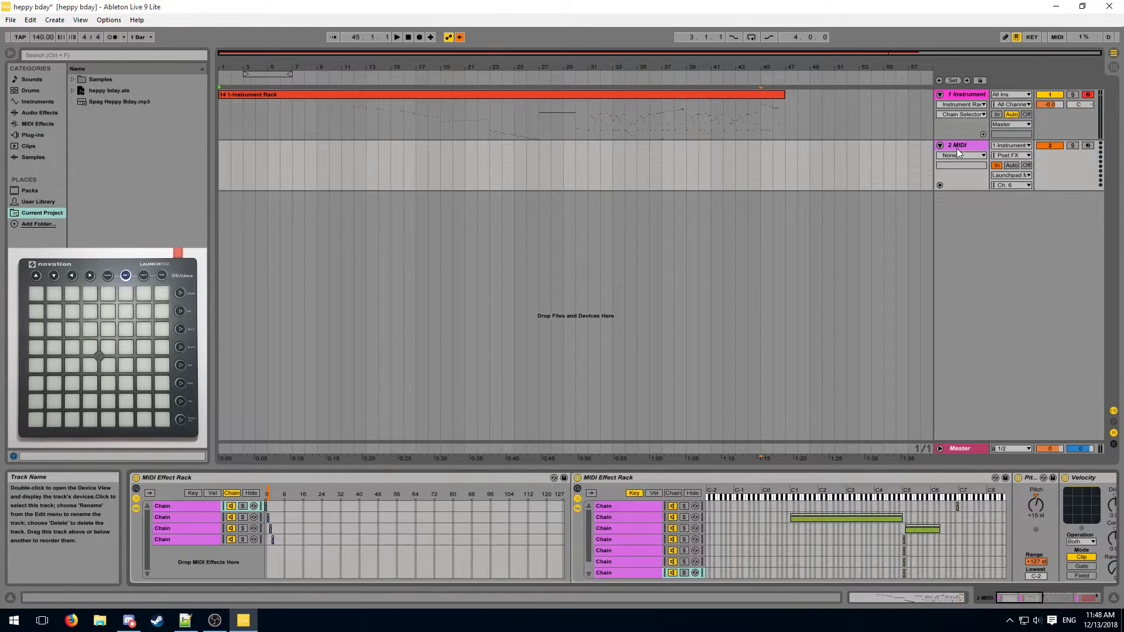
right_click(433, 494)
left_click(500, 353)
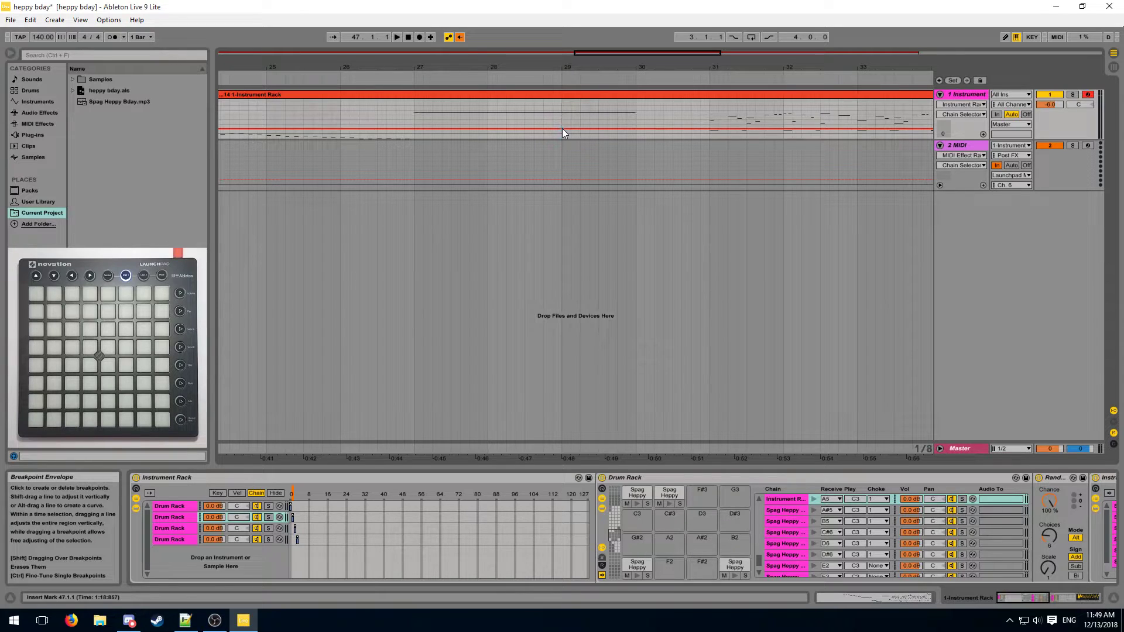
Raise the Chain Selector automation on both tracks at bar 29, stepping the MIDI track's envelope to 1.
left_click_drag(562, 129, 562, 132)
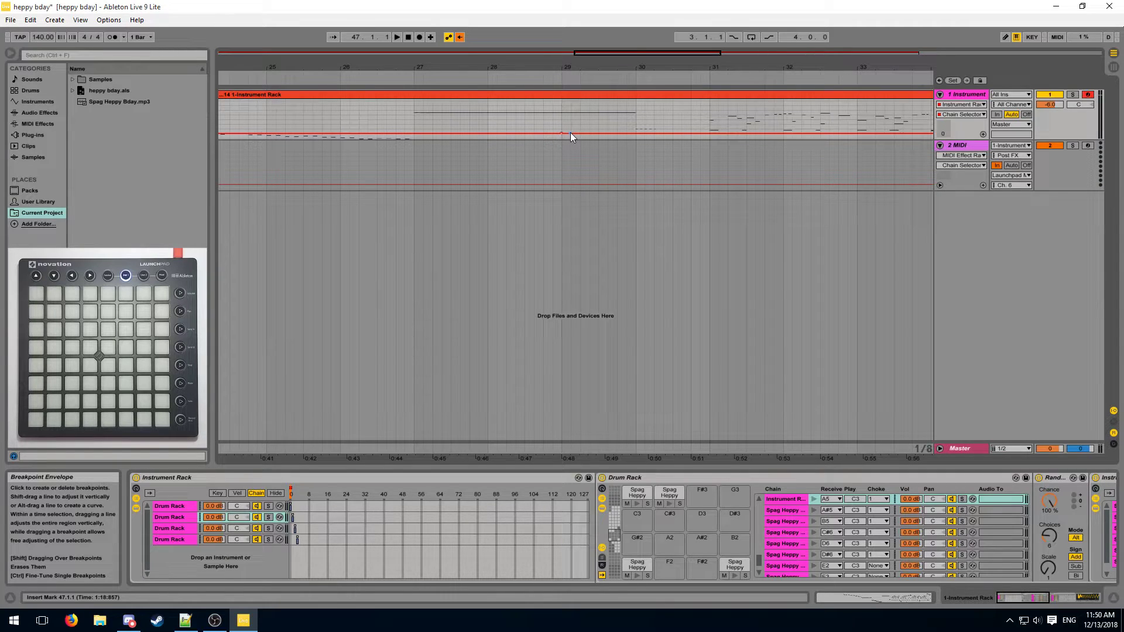
left_click_drag(570, 132, 571, 128)
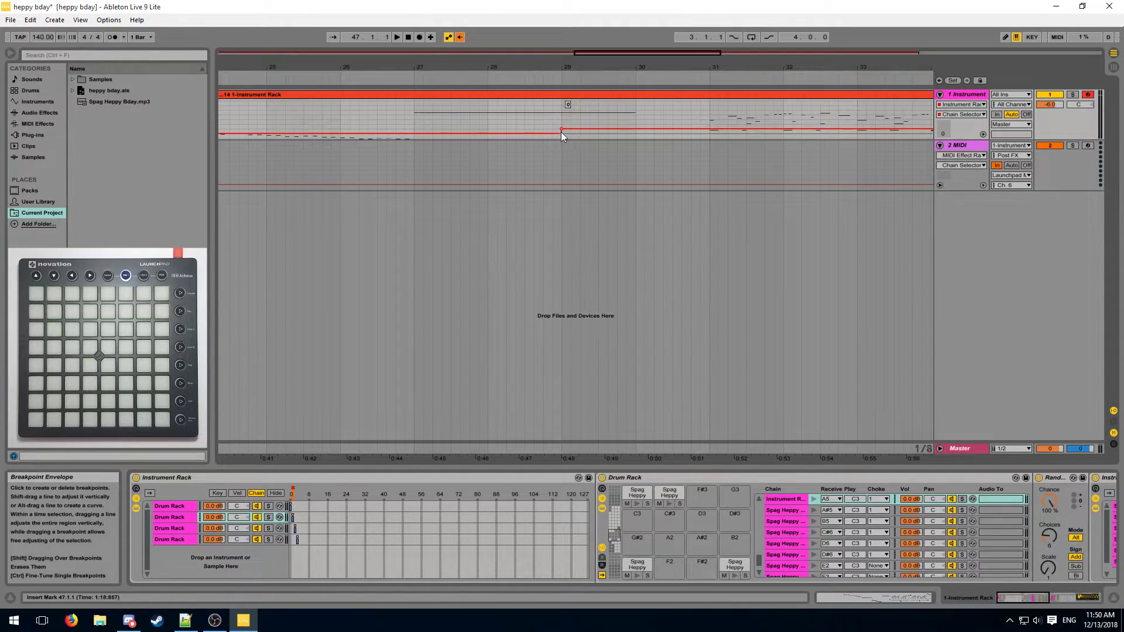
left_click(562, 184)
left_click_drag(564, 184, 564, 179)
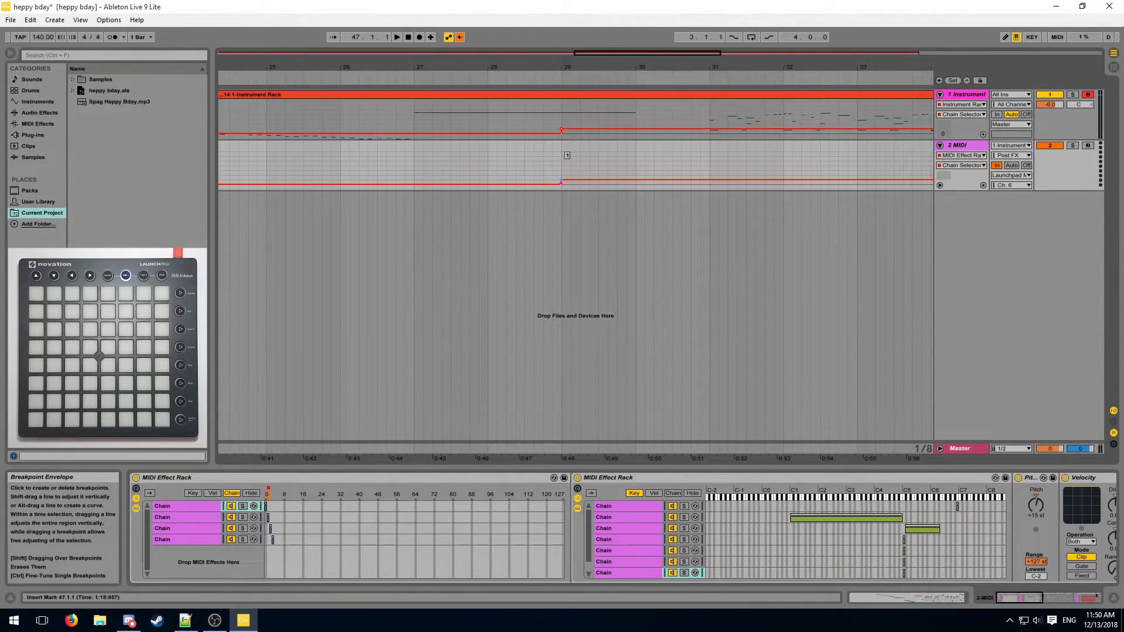
Play from bar 27 through the chain change at bar 29 and re-enable the overridden automation.
scroll(567, 123, "down", 3)
left_click(514, 126)
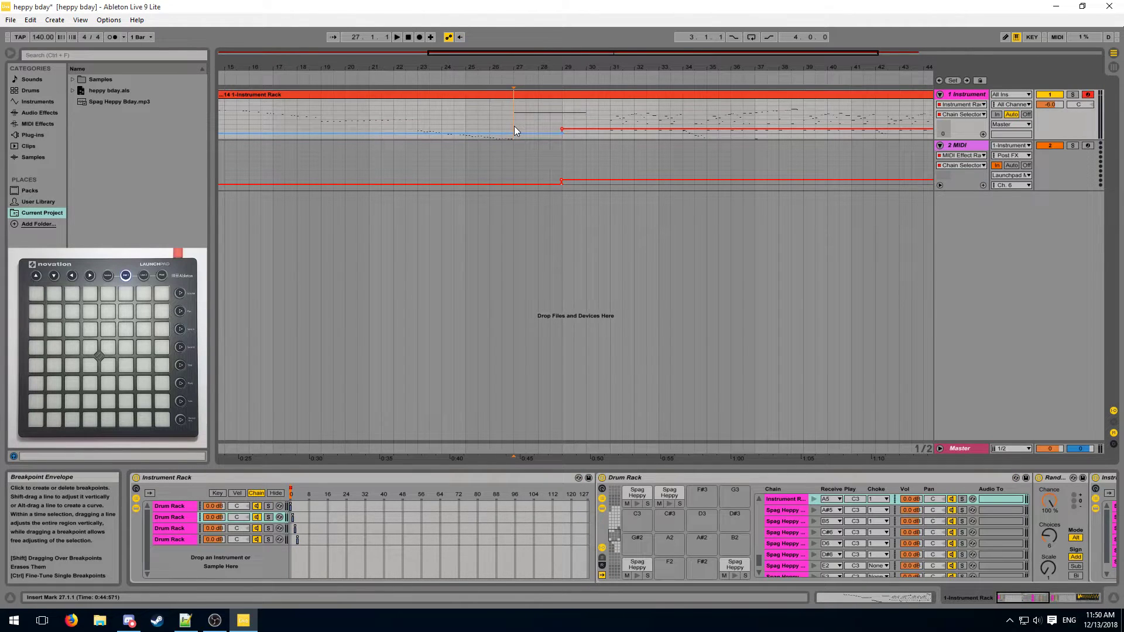
key("space")
left_click_drag(567, 67, 555, 100)
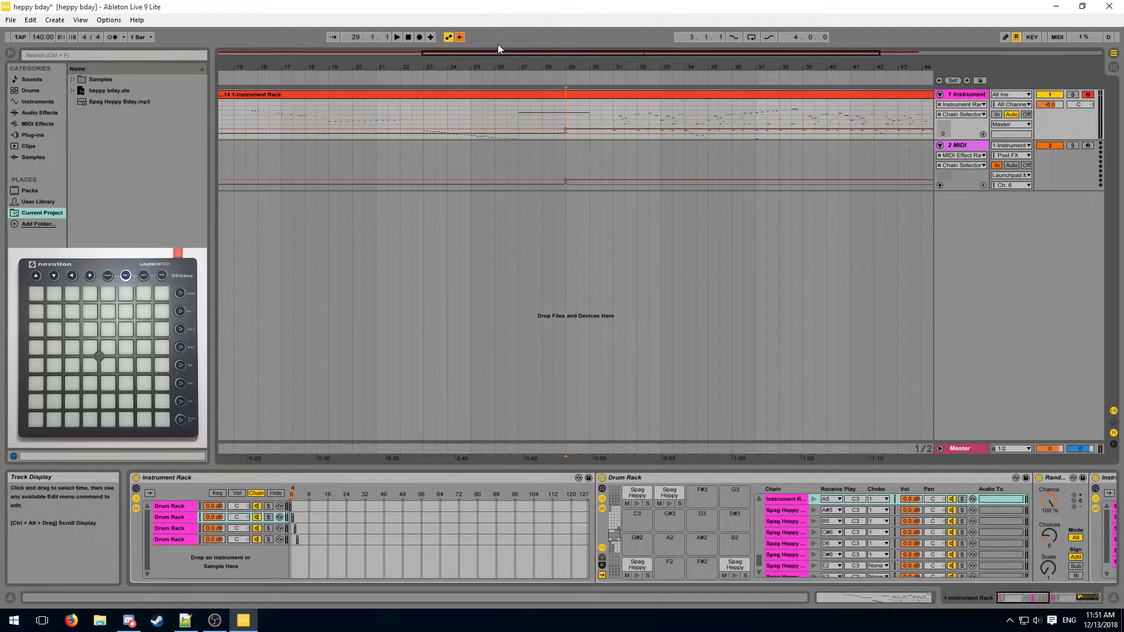
left_click(460, 38)
Rename the first scene in Session View to "Project by" followed by the author's name.
key("Tab")
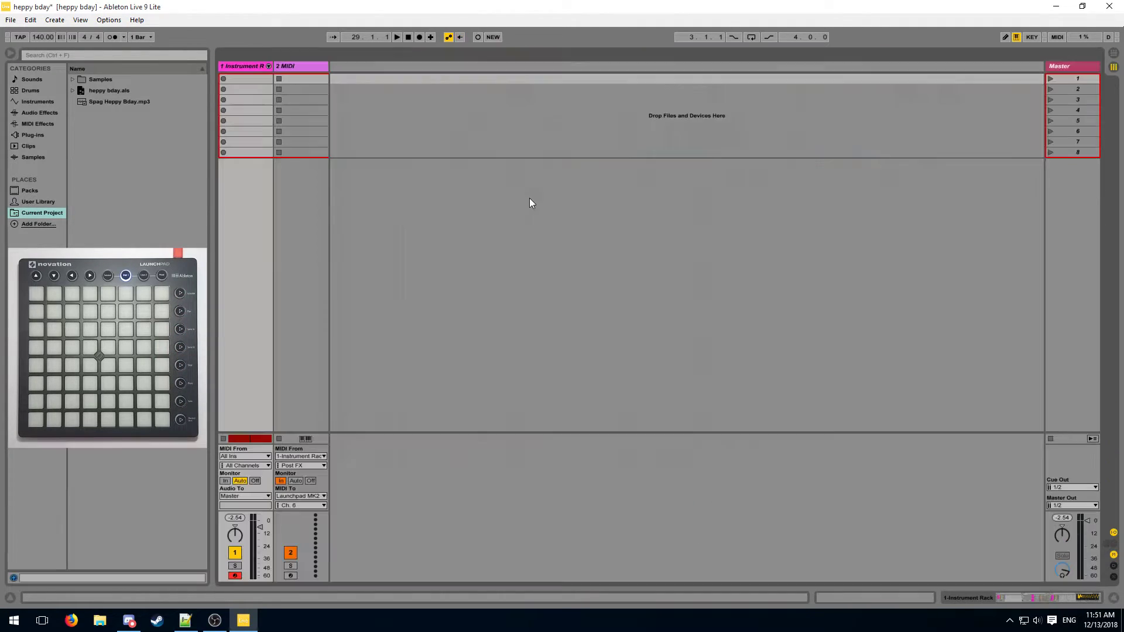
left_click(1079, 79)
key("Return")
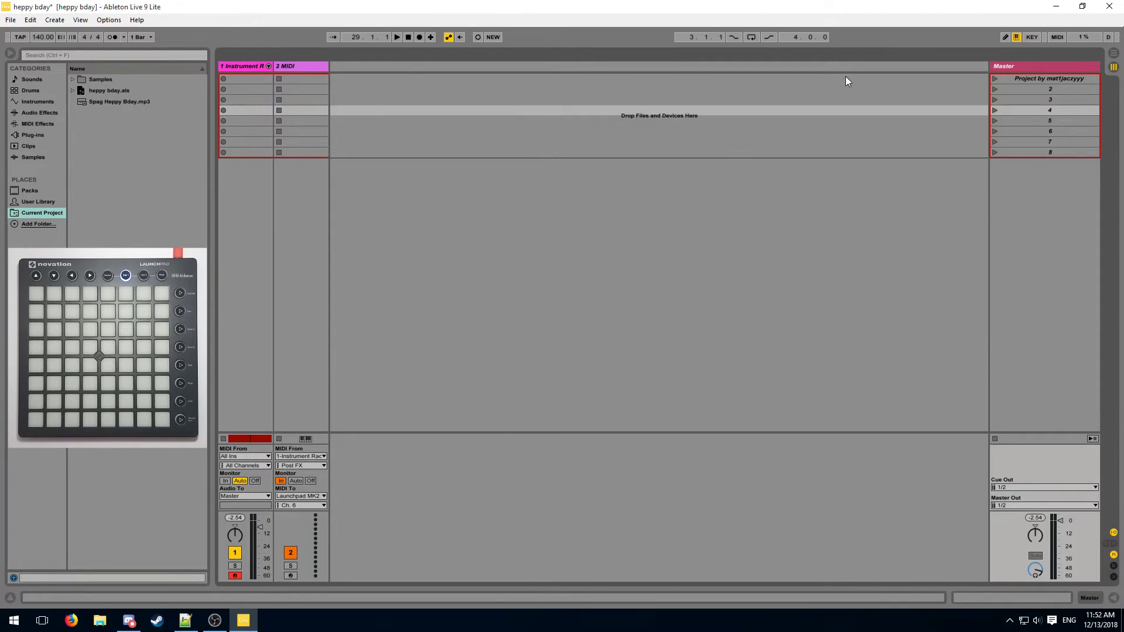
Collect all media and save the set, including files from elsewhere, other Projects and the User Library but not Factory Packs.
left_click(16, 22)
left_click(41, 162)
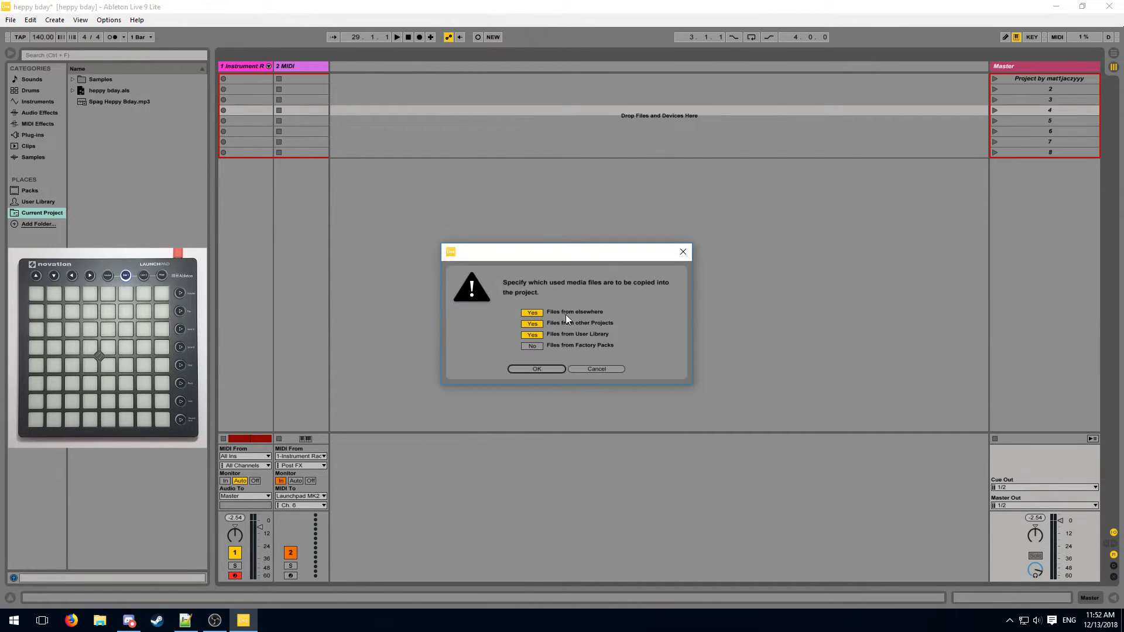
left_click(559, 367)
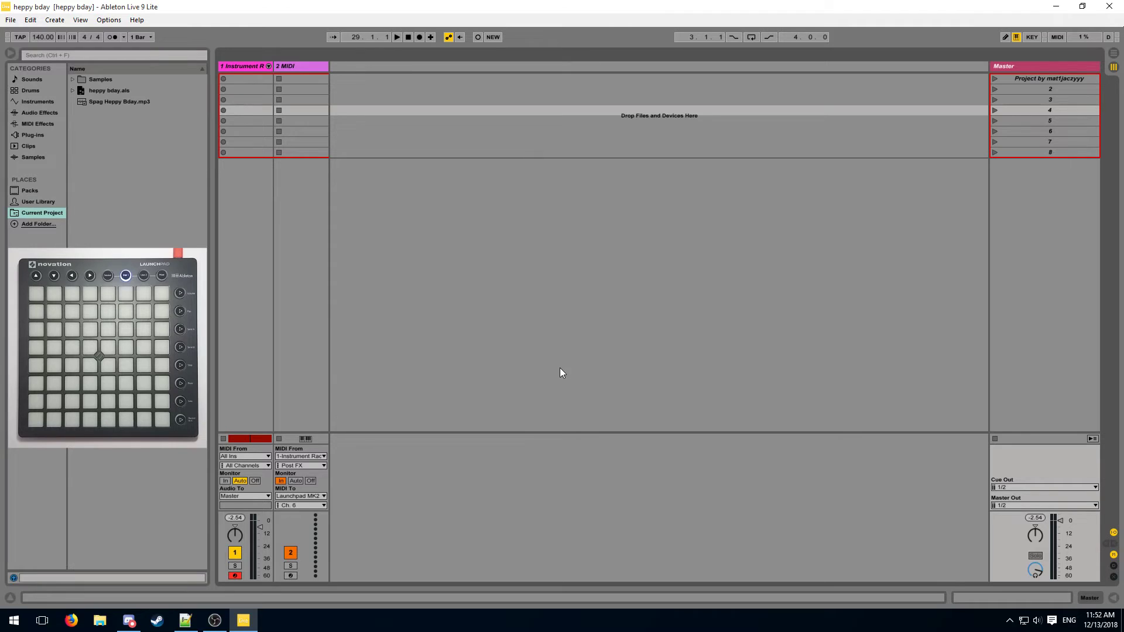
List the project's unused consolidated samples through the file manager's project overview and delete all of them.
left_click(10, 20)
left_click(37, 107)
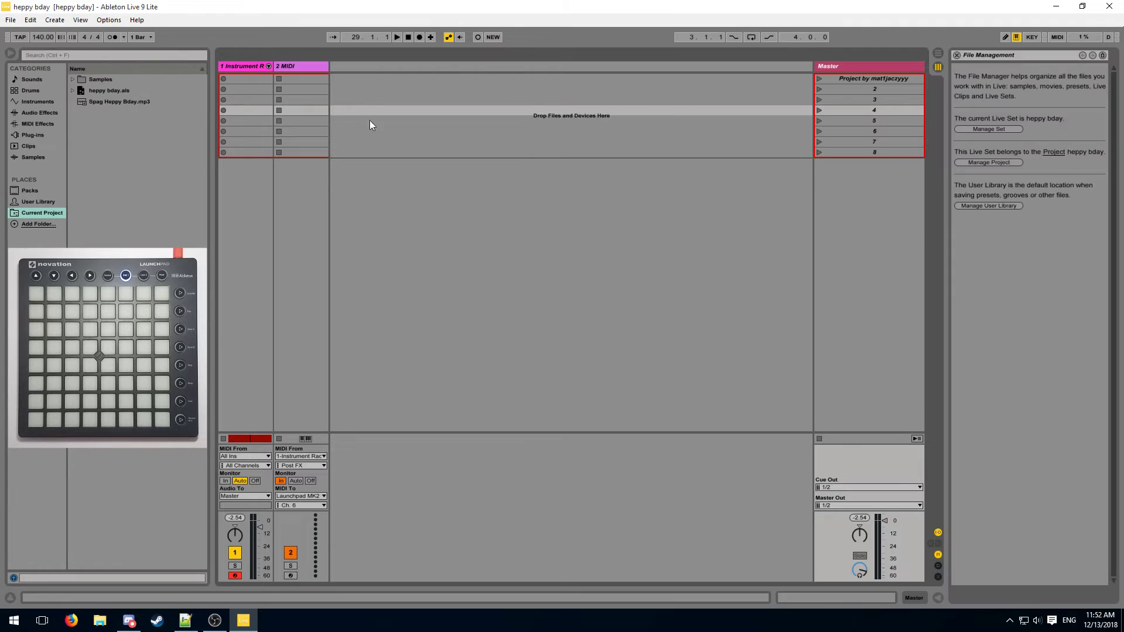
left_click(1004, 162)
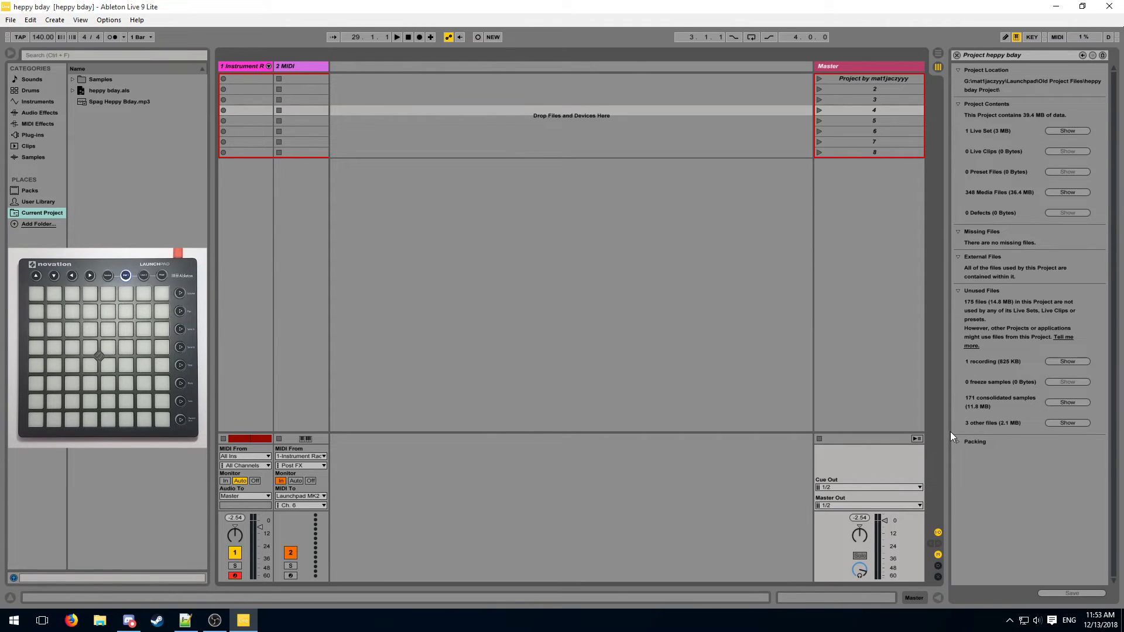
left_click(1059, 402)
left_click(137, 158)
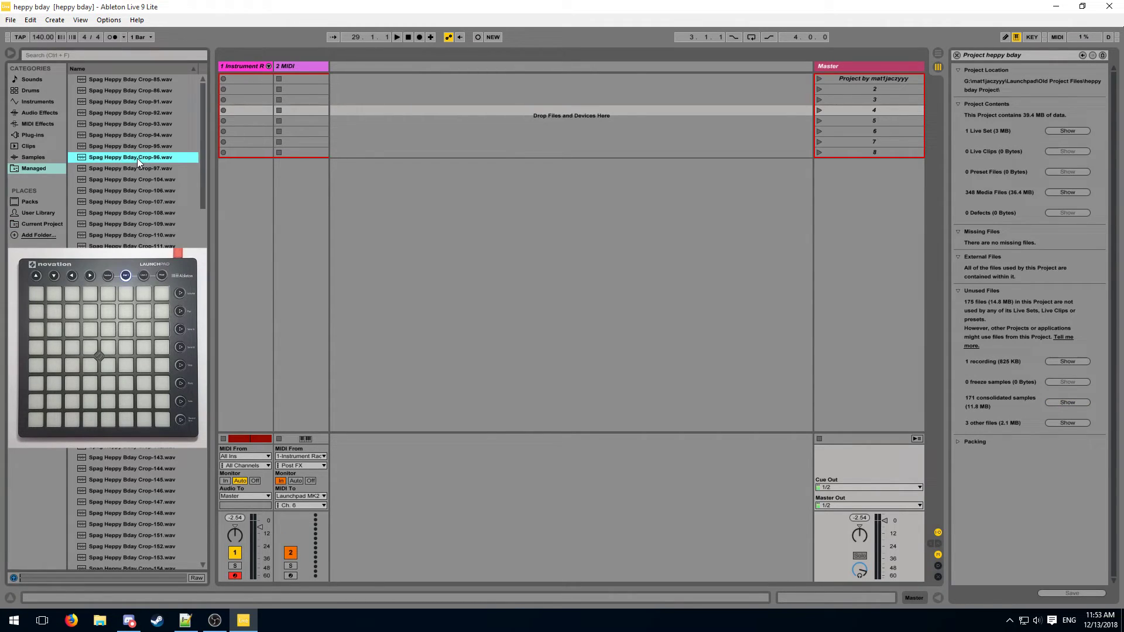
key("ctrl+a")
key("Delete")
key("Return")
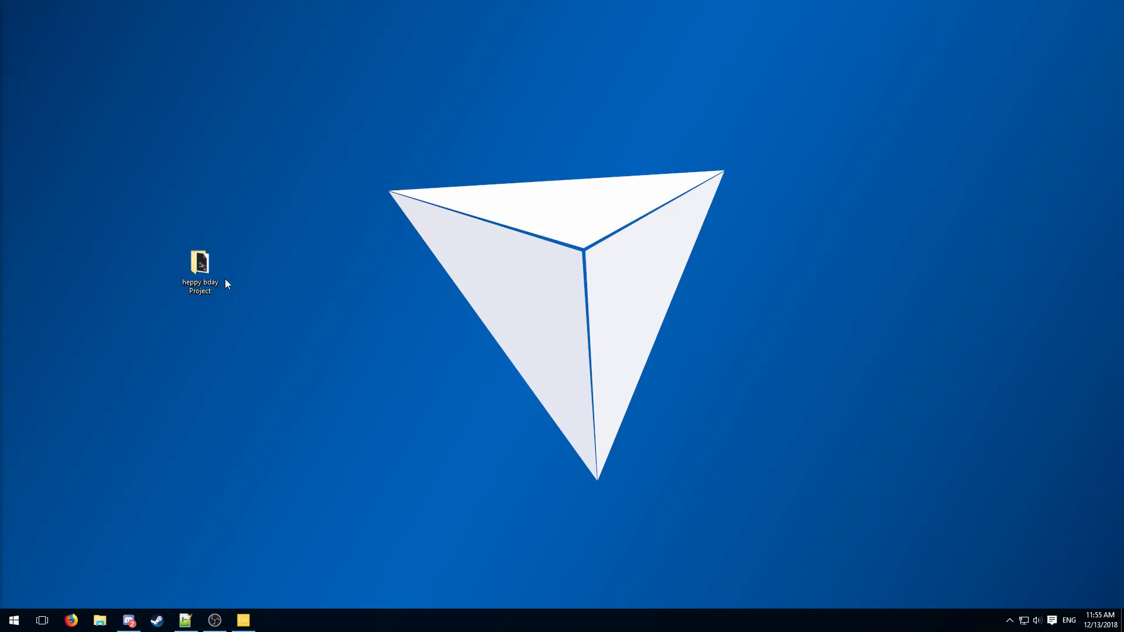
Compress the heppy bday Project folder on the desktop into heppy bday Project.rar.
right_click(200, 269)
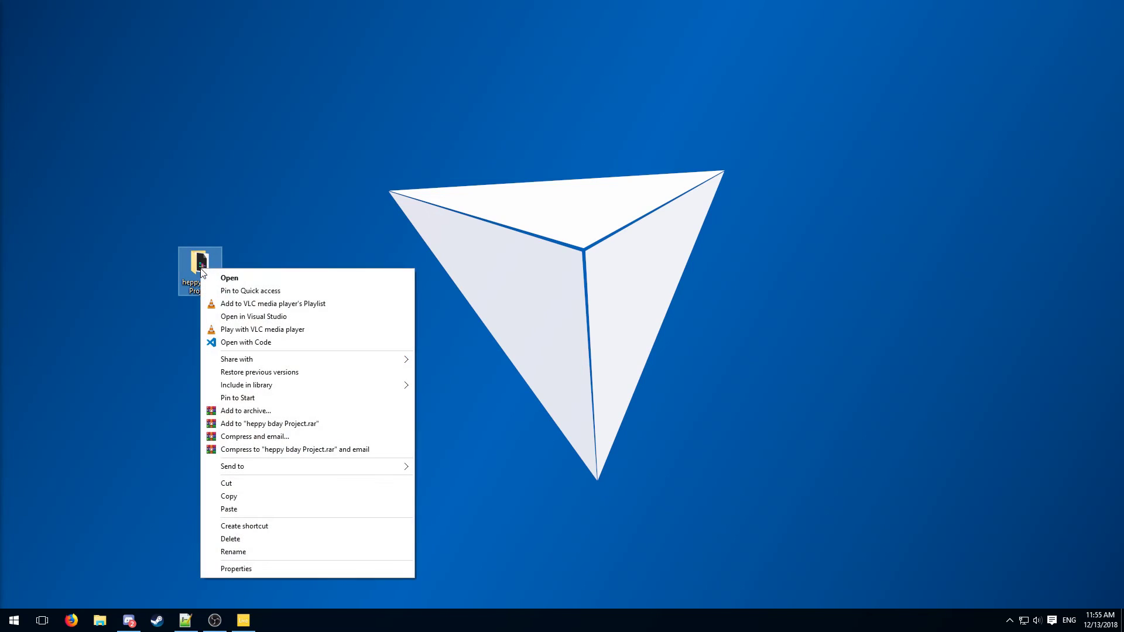
left_click(269, 423)
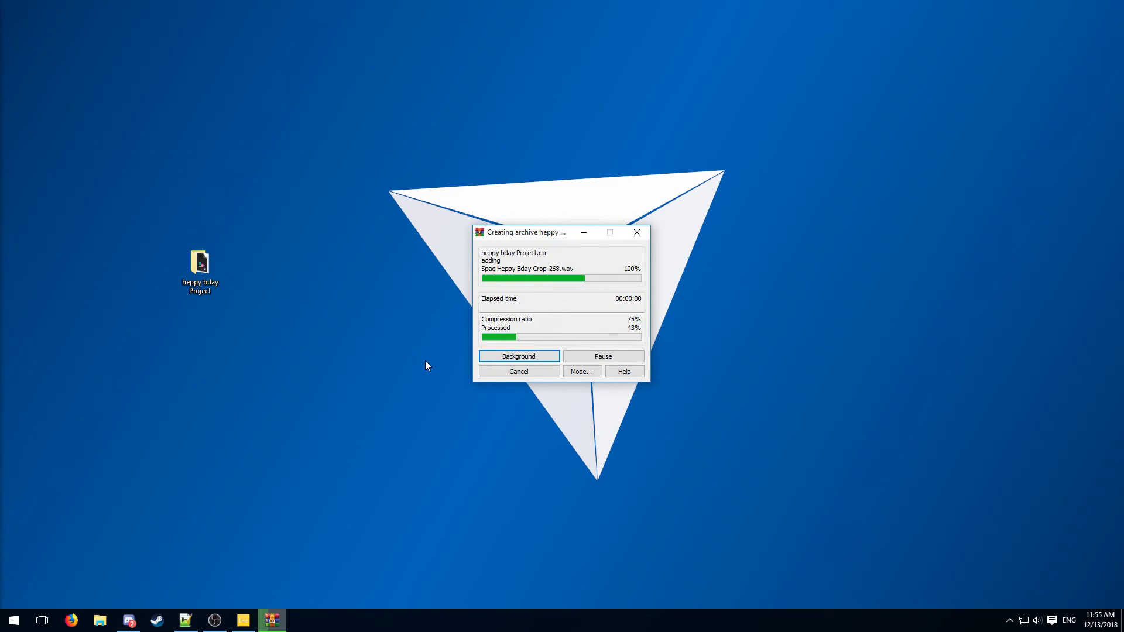